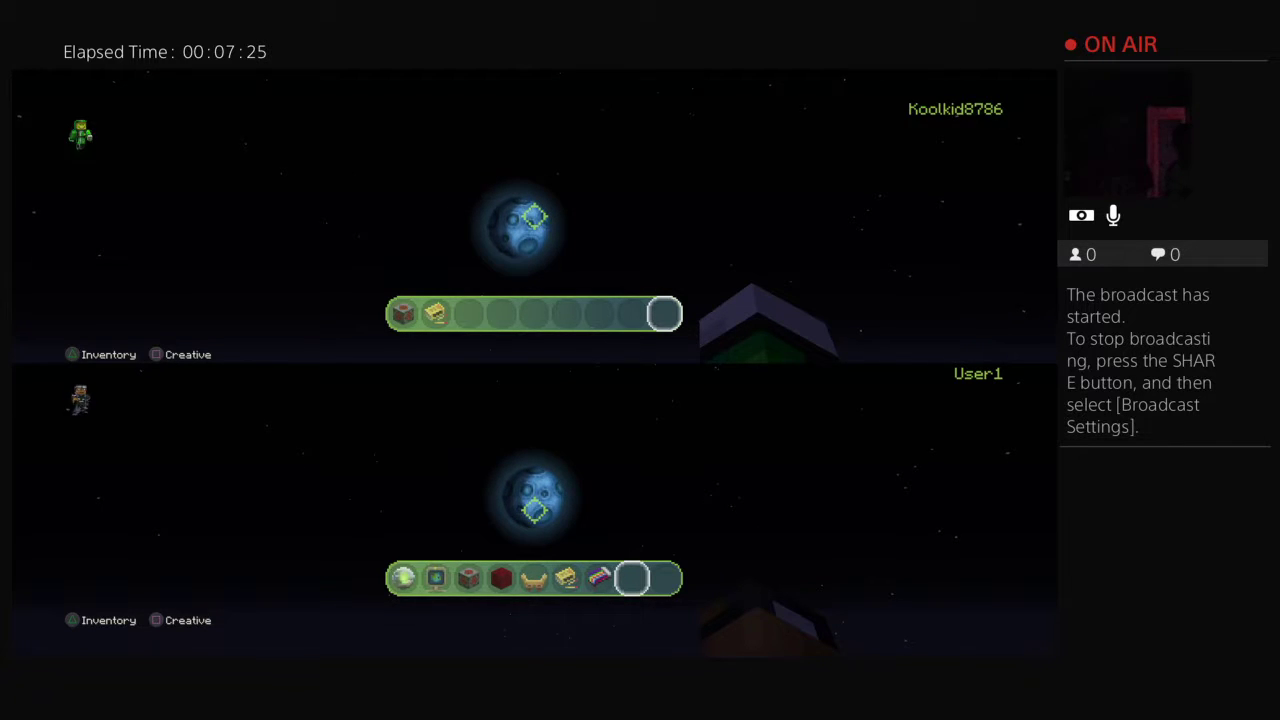
{"action": "key", "text": "Escape"}
{"action": "key", "text": "Down"}
{"action": "key", "text": "Down"}
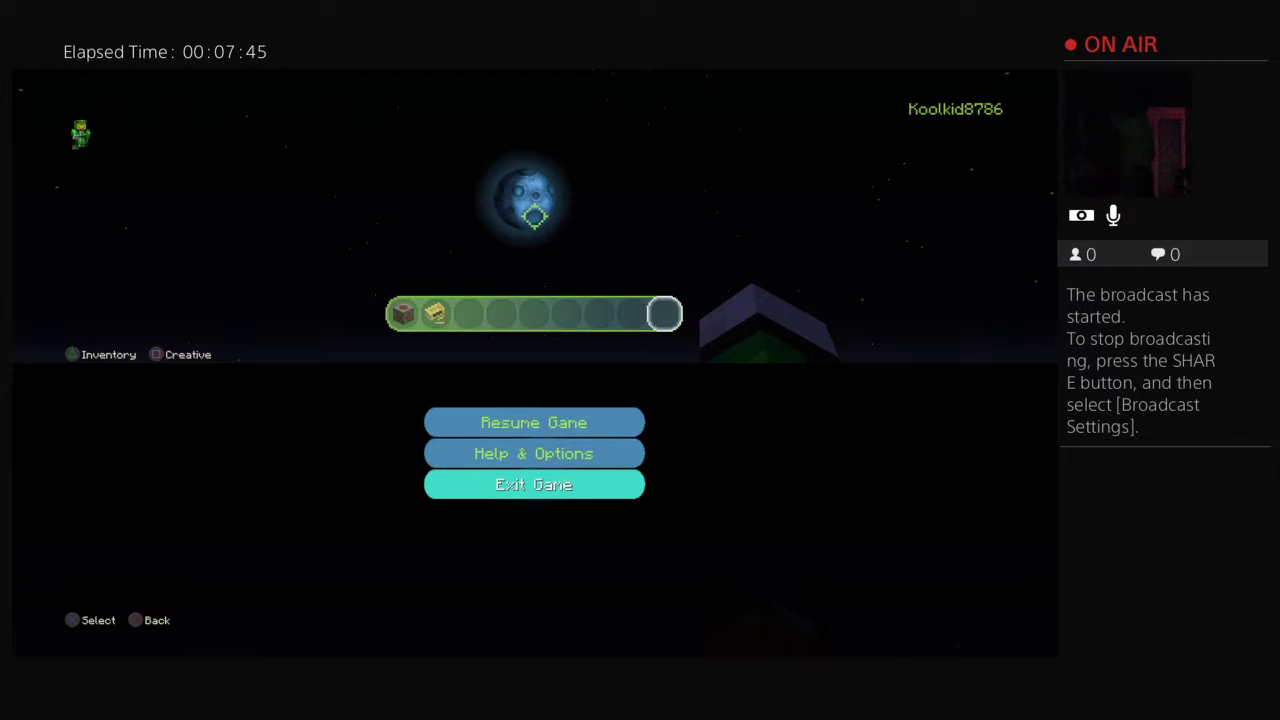
{"action": "key", "text": "Return"}
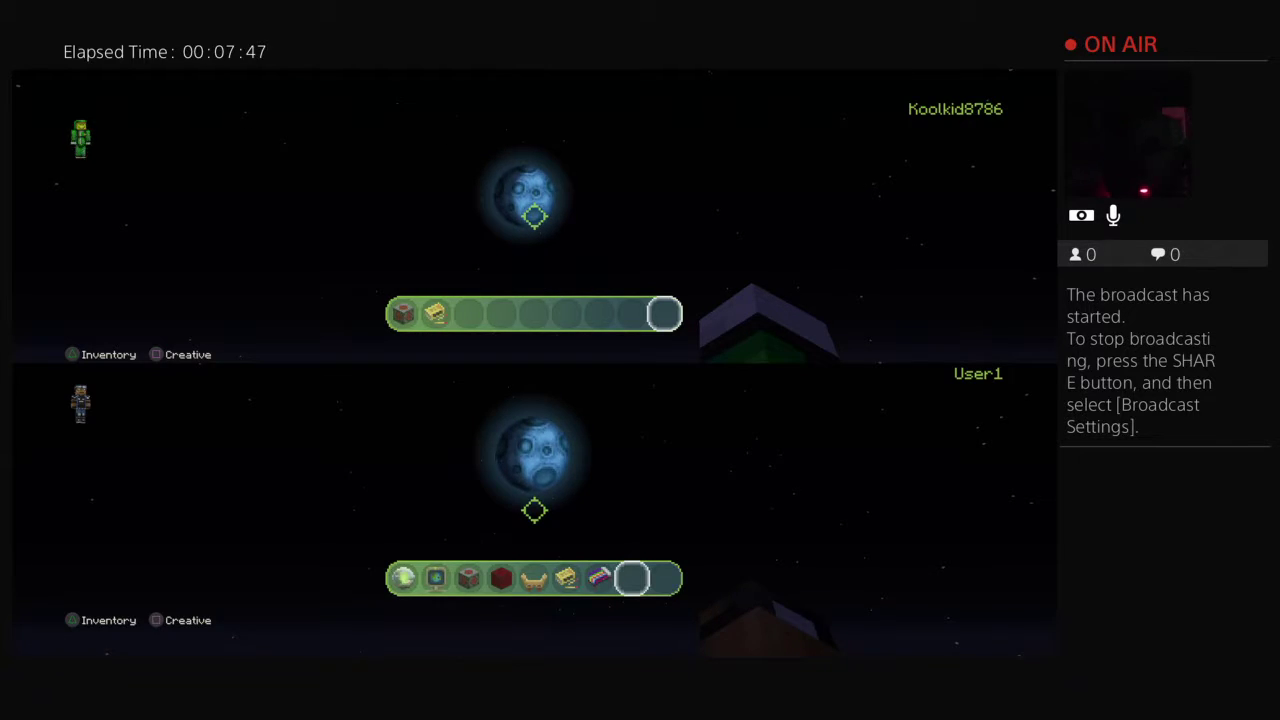